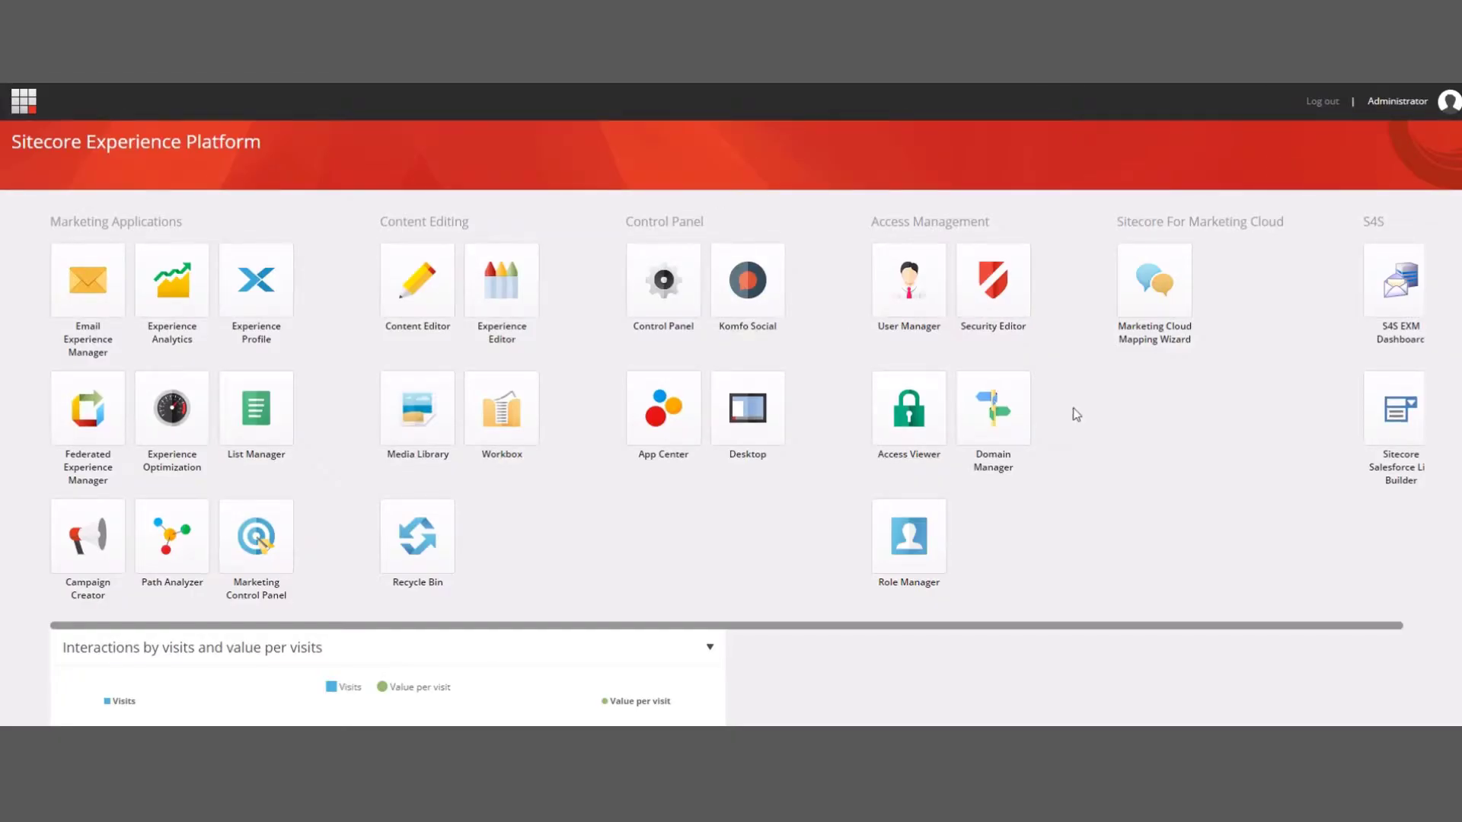
Launch the Marketing Cloud Mapping Wizard from the Sitecore For Marketing Cloud launchpad section.
click(1138, 348)
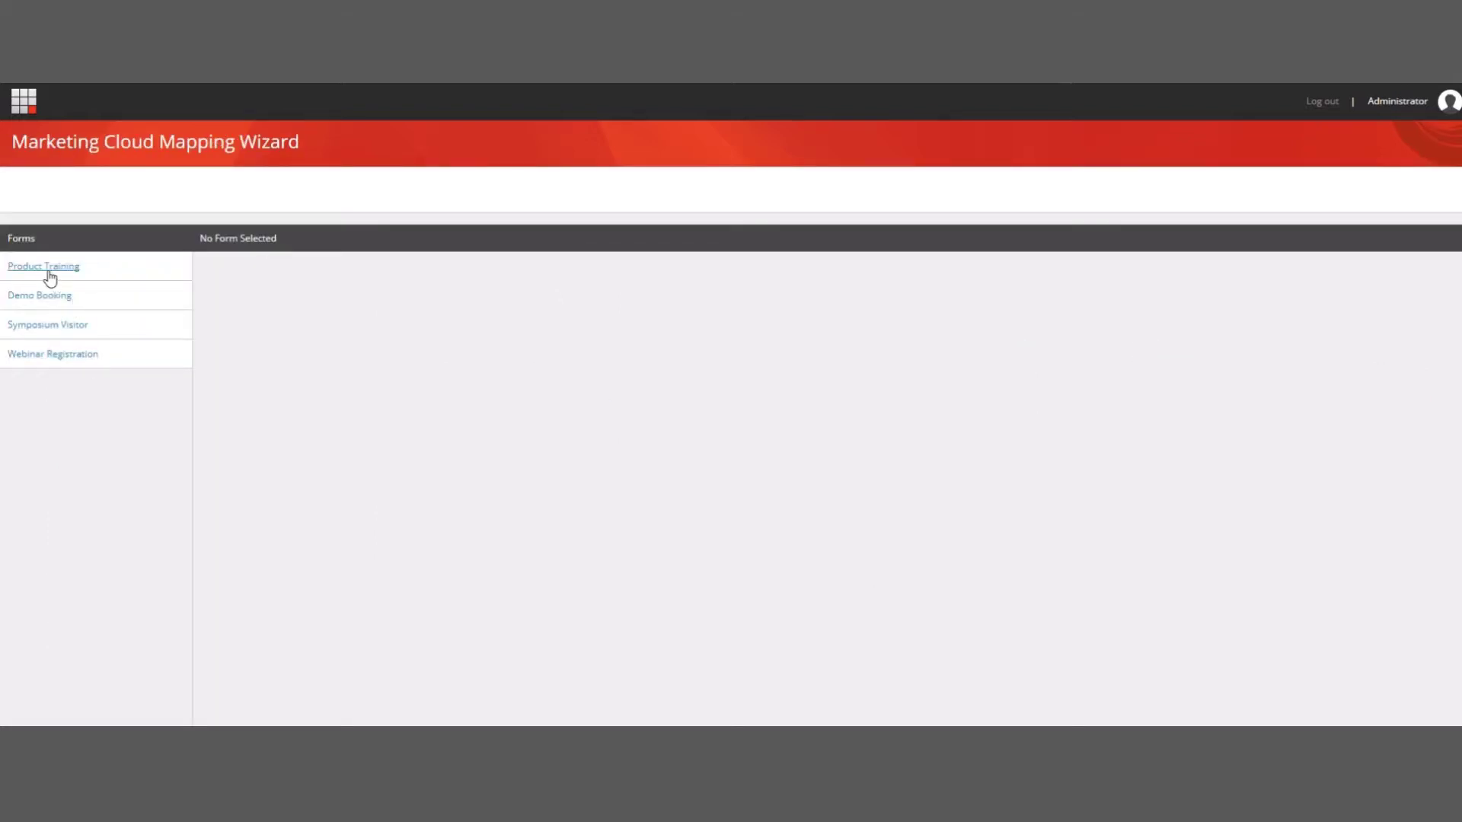
Select the Product Training form in the wizard's Forms list to see its mapping settings.
click(50, 274)
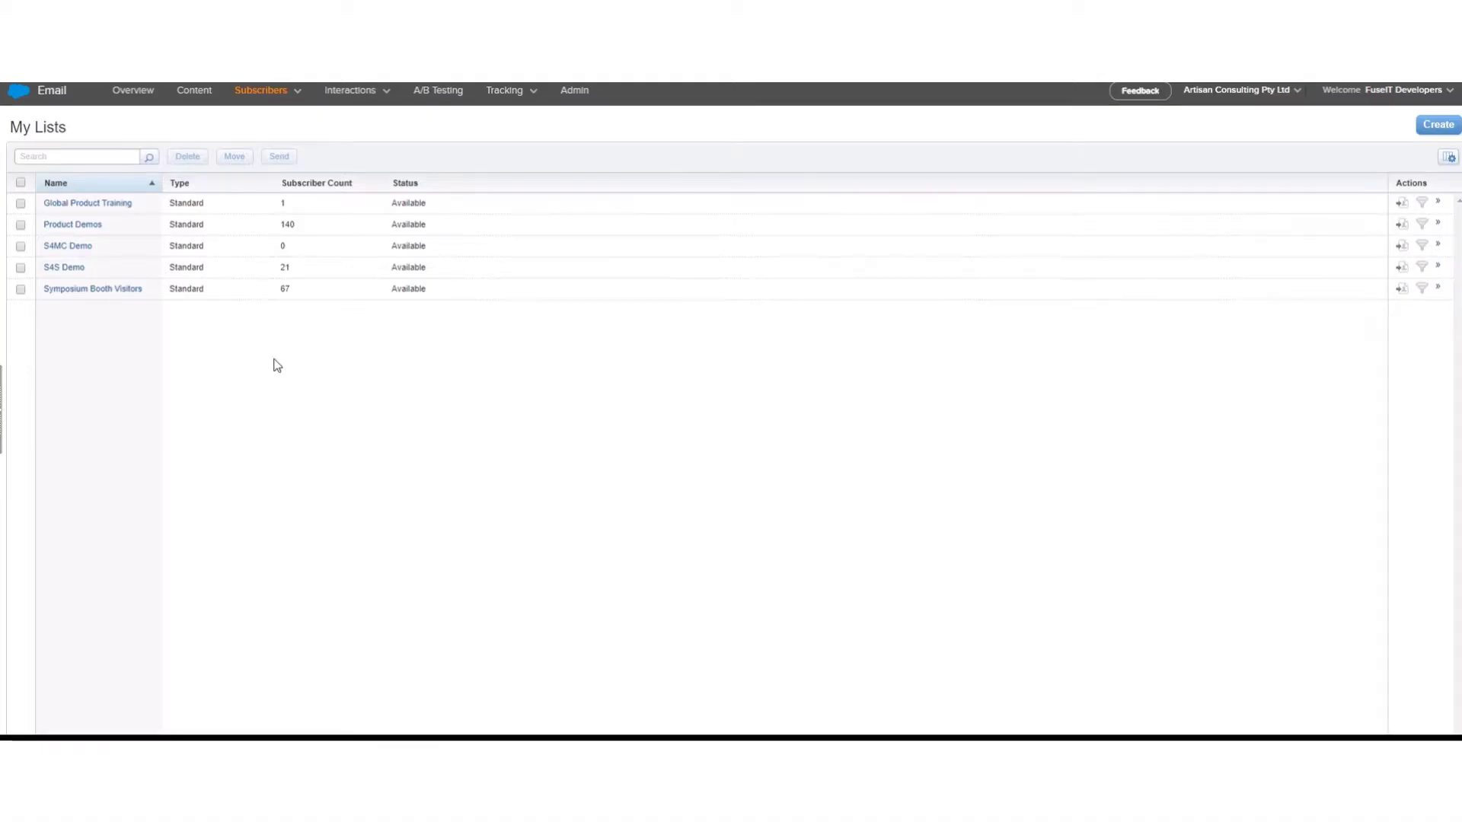
Inspect the Global Product Training data extension: Product, Training Level and Subscriber Key fields, 0 records.
mouse_move(288, 95)
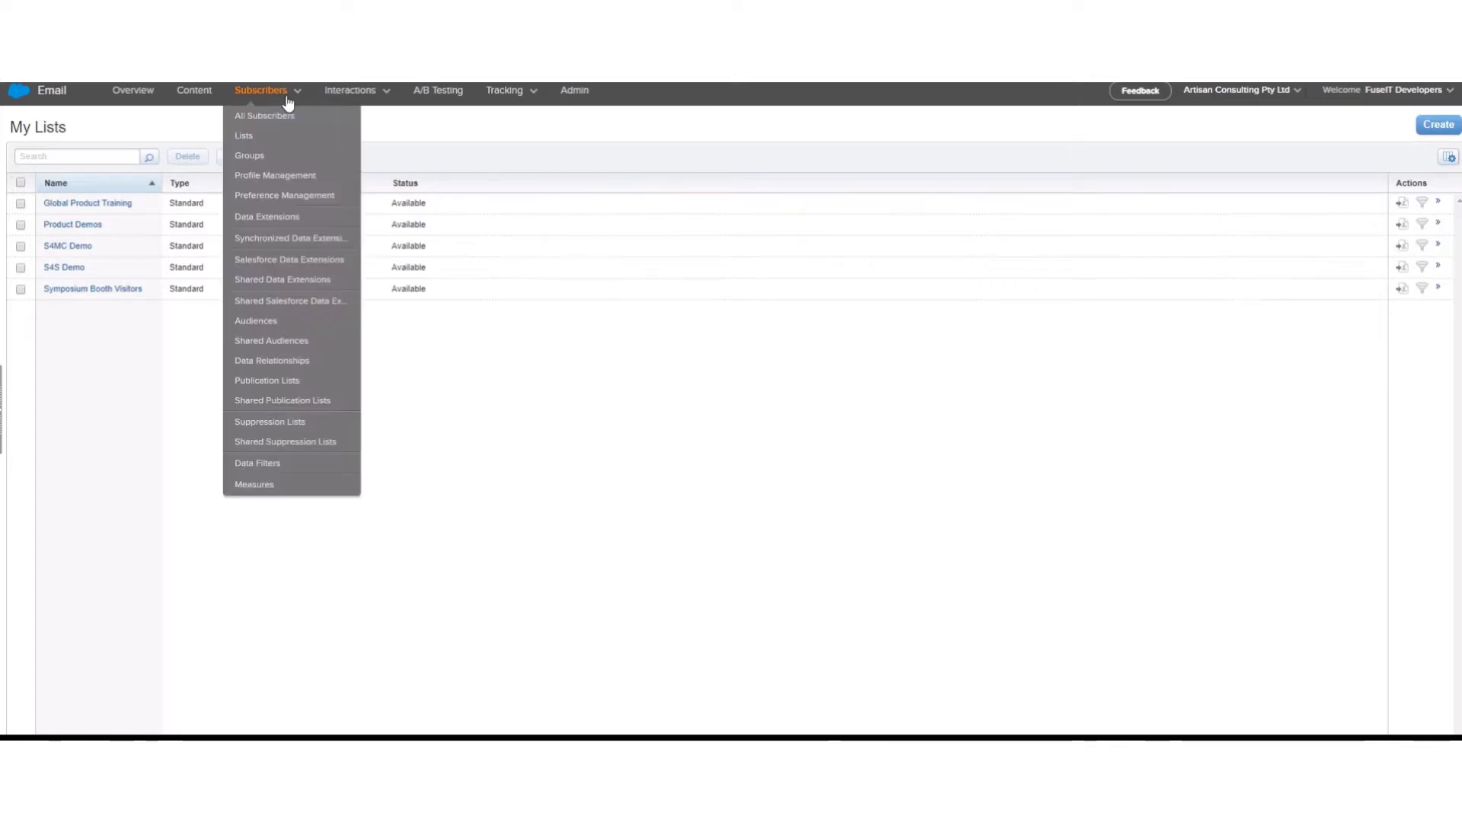
click(243, 139)
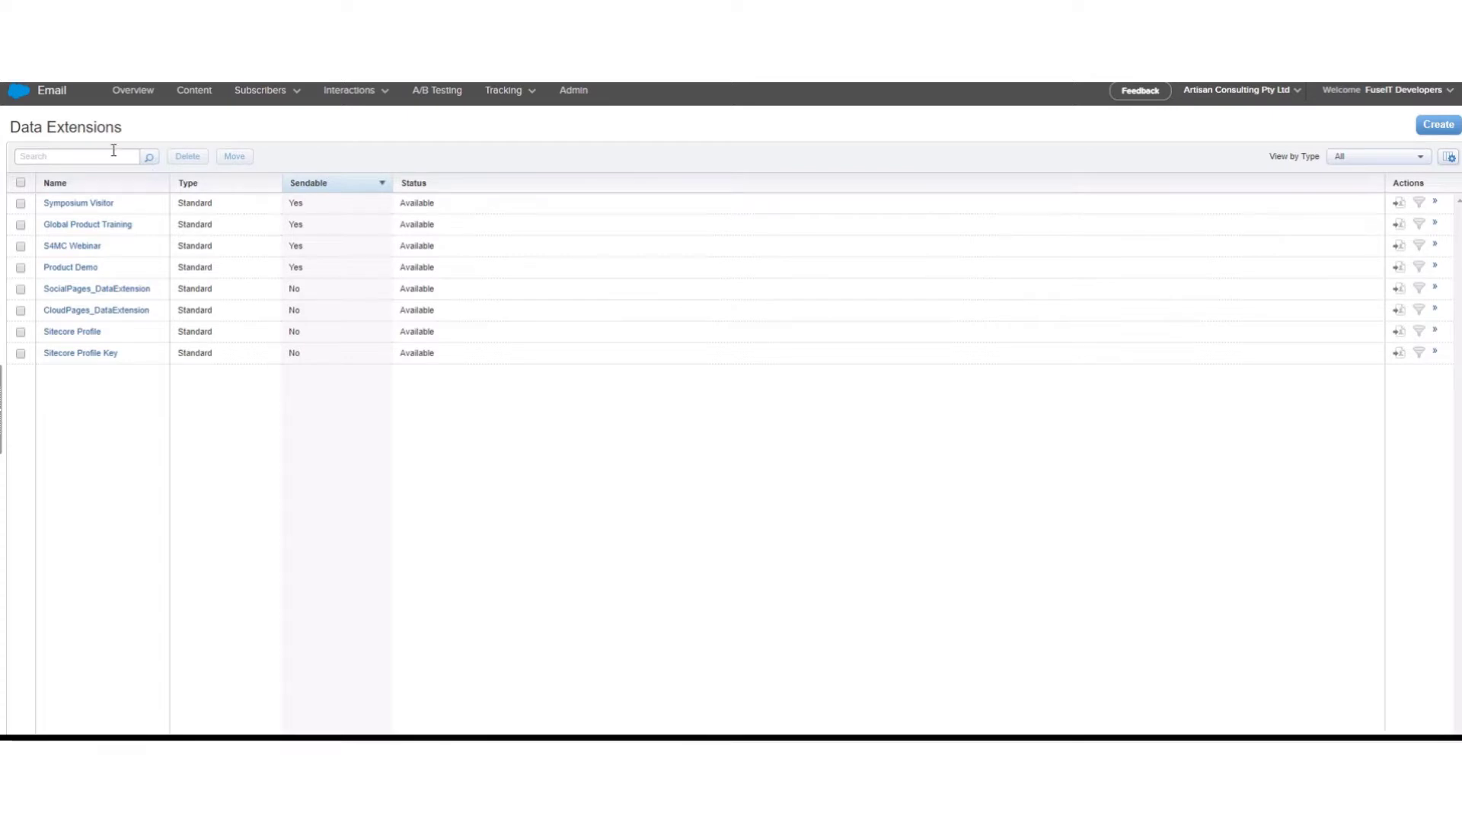
click(118, 227)
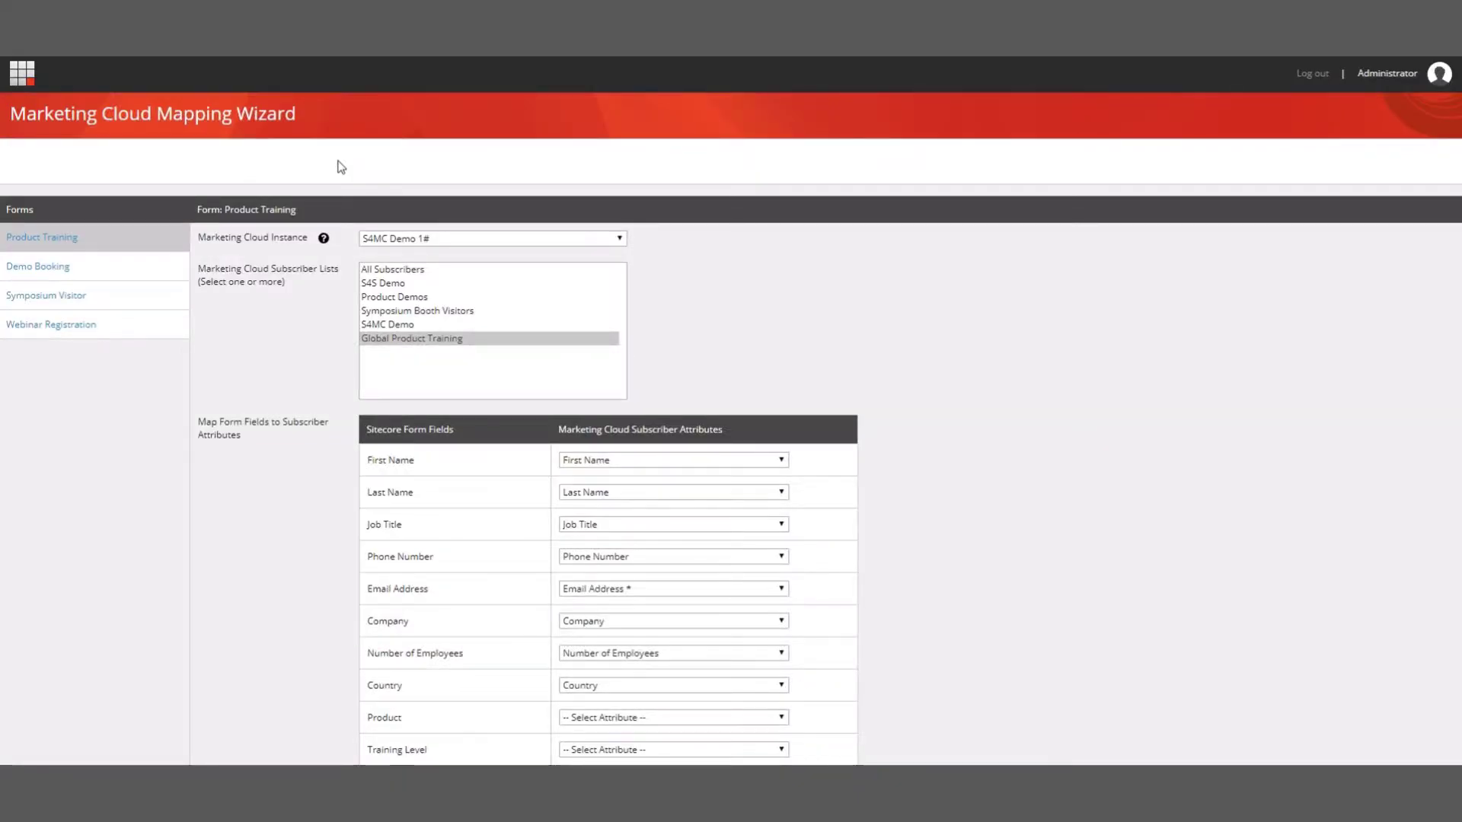
click(475, 238)
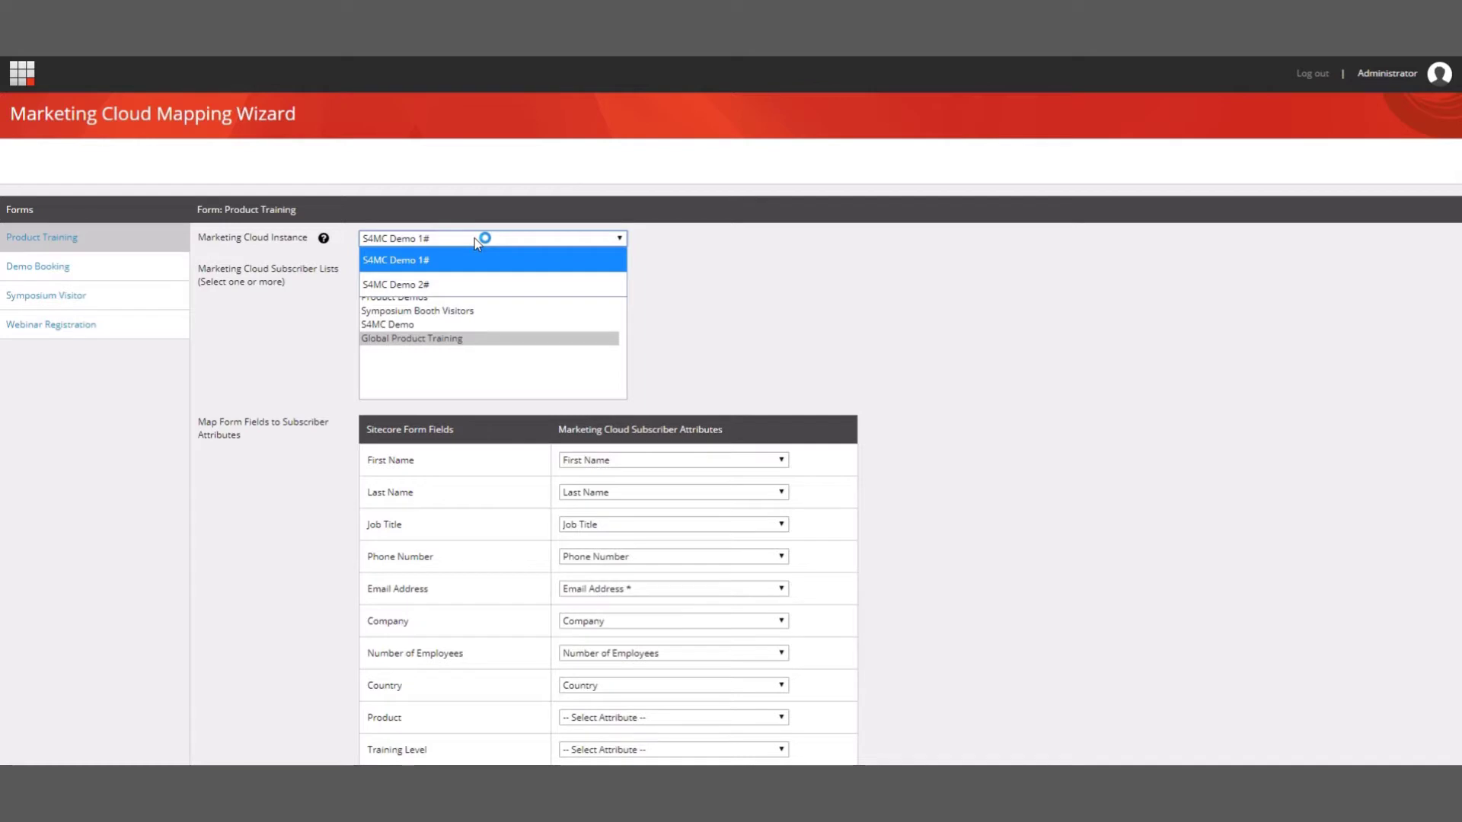
click(473, 239)
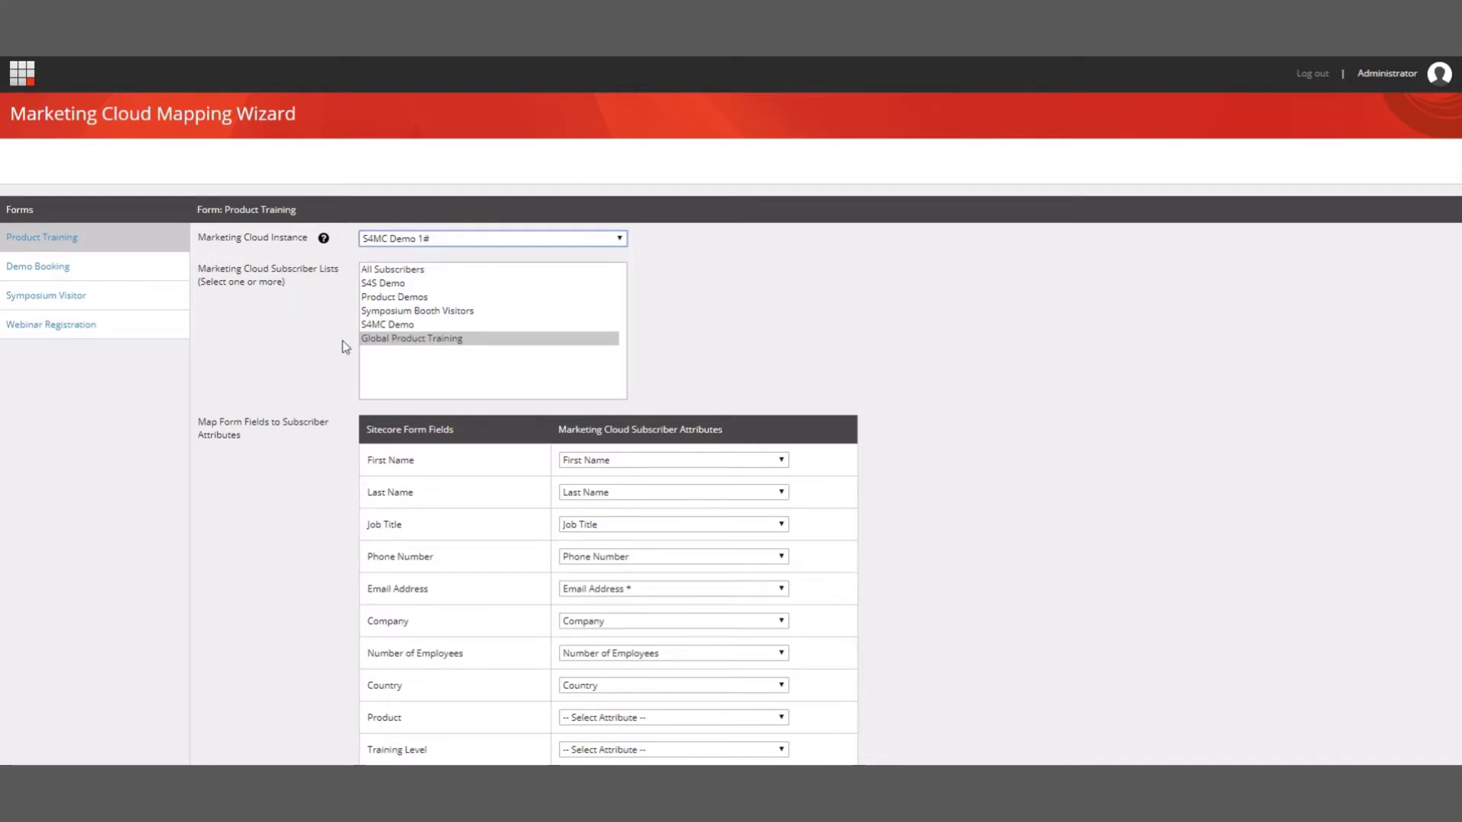
click(455, 342)
click(461, 467)
scroll(461, 468, down, 1)
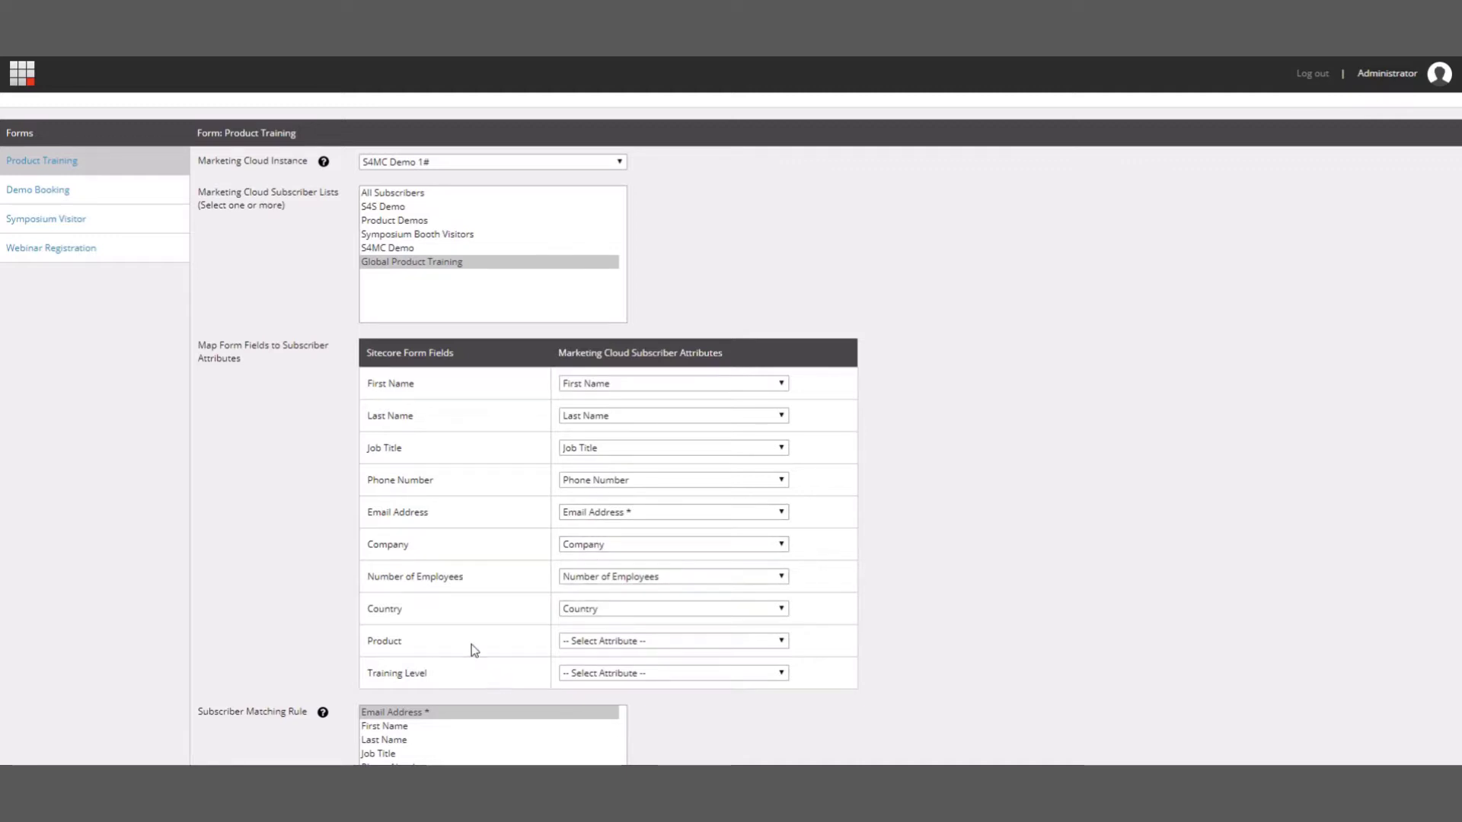
scroll(473, 647, down, 1)
scroll(471, 644, down, 3)
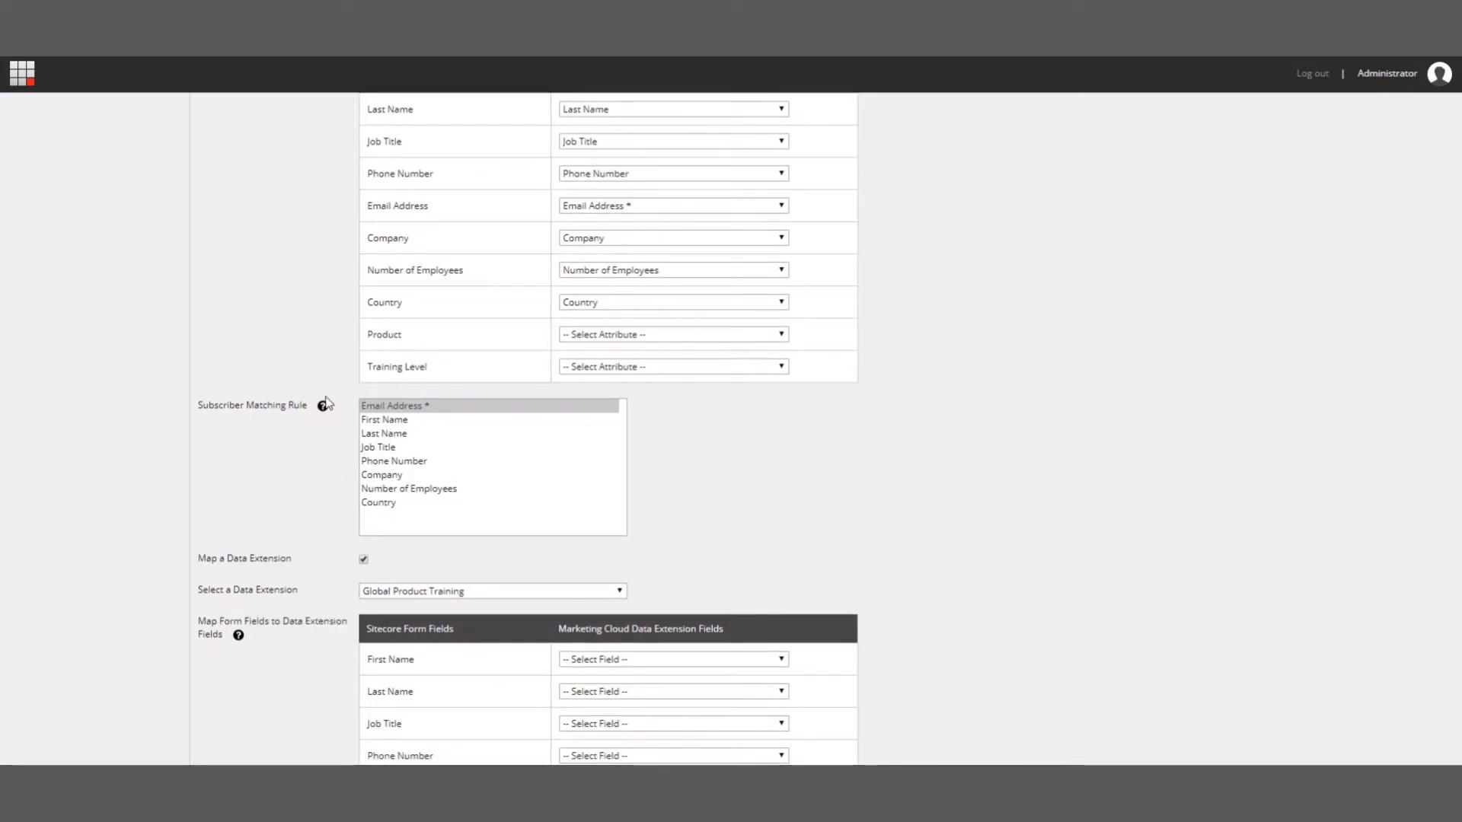
mouse_move(322, 411)
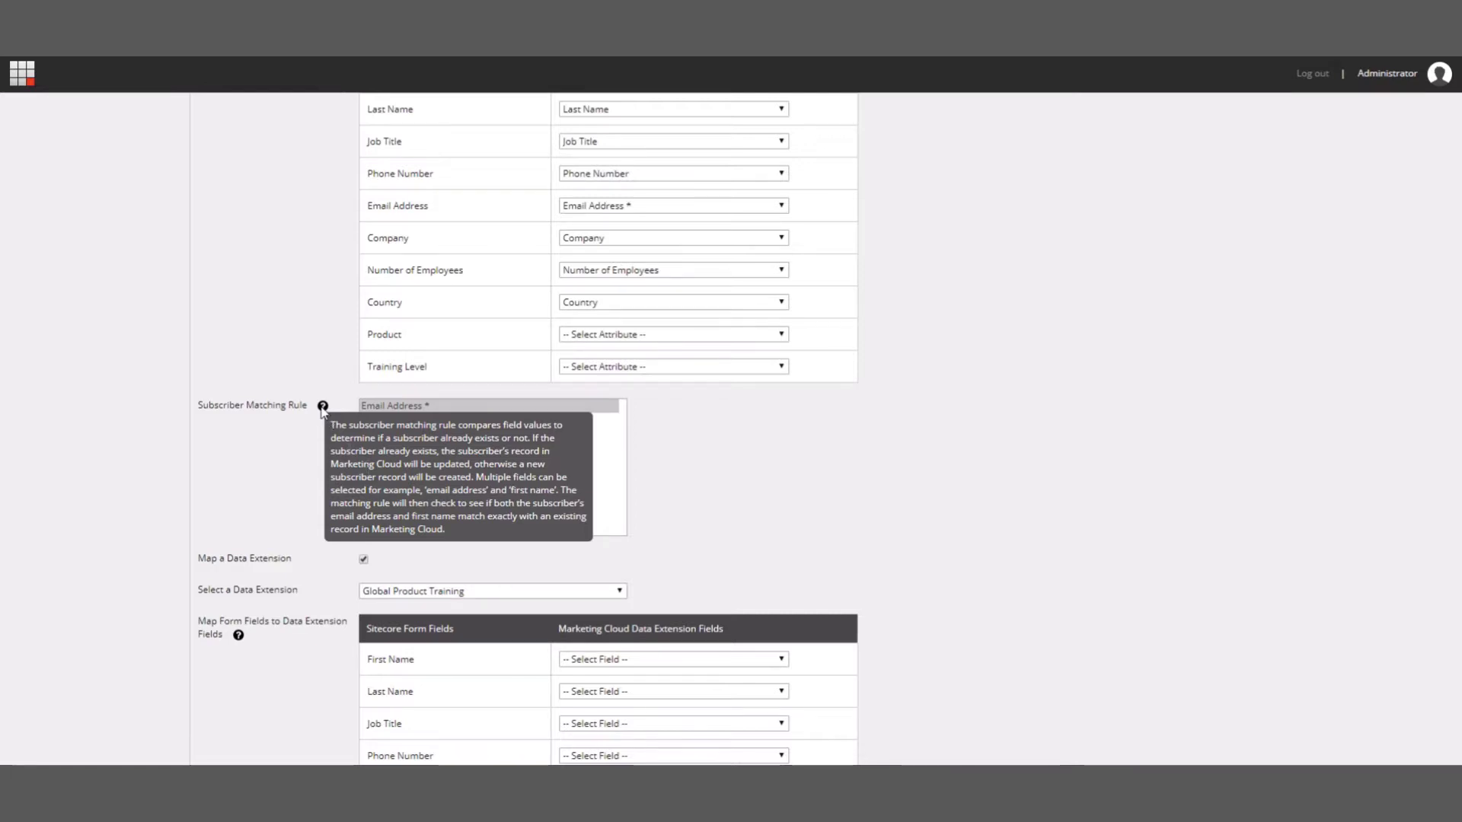
click(404, 407)
click(272, 471)
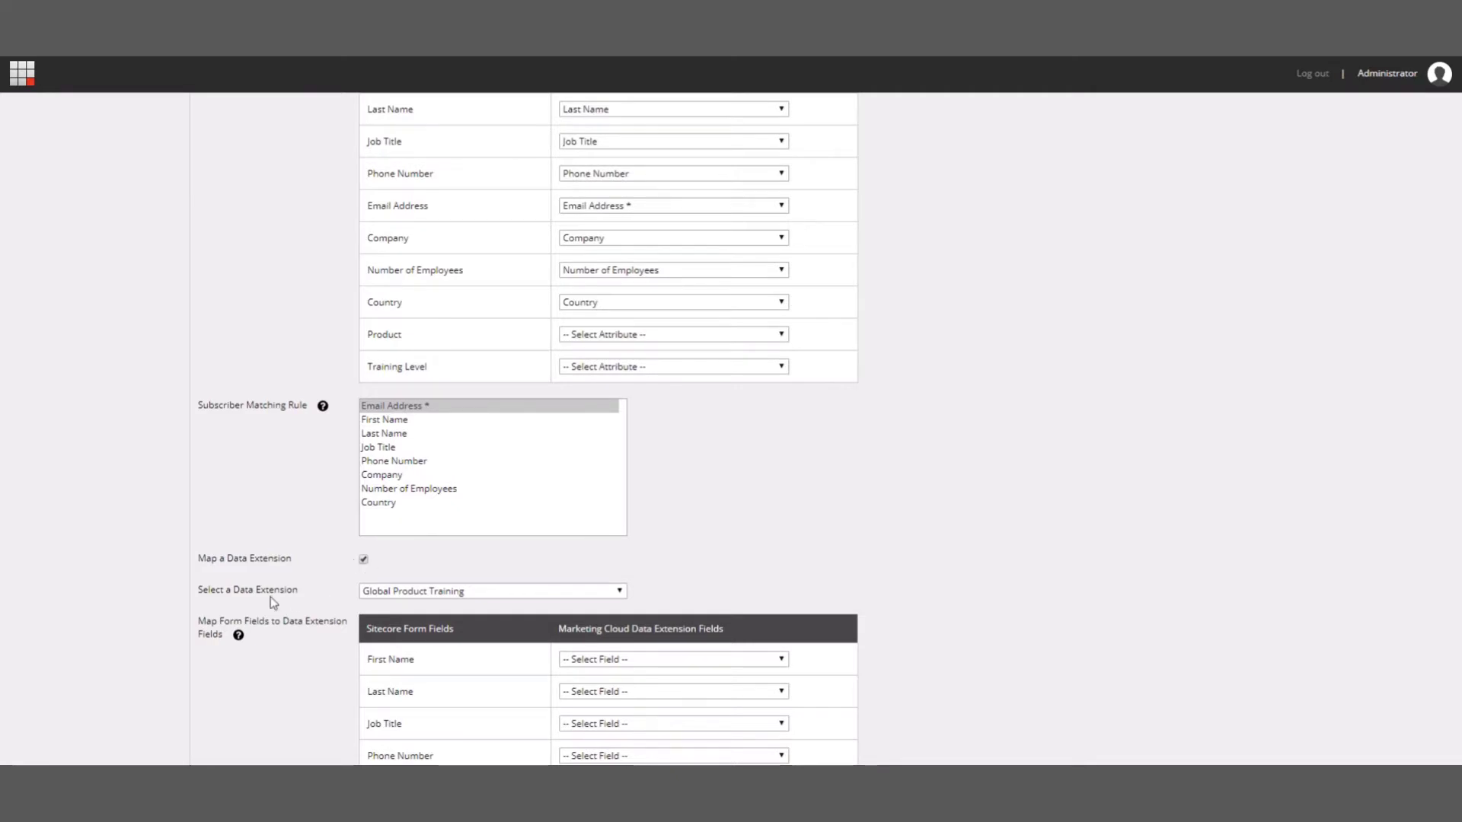
Keep Global Product Training selected as the form's target data extension.
click(393, 598)
click(395, 601)
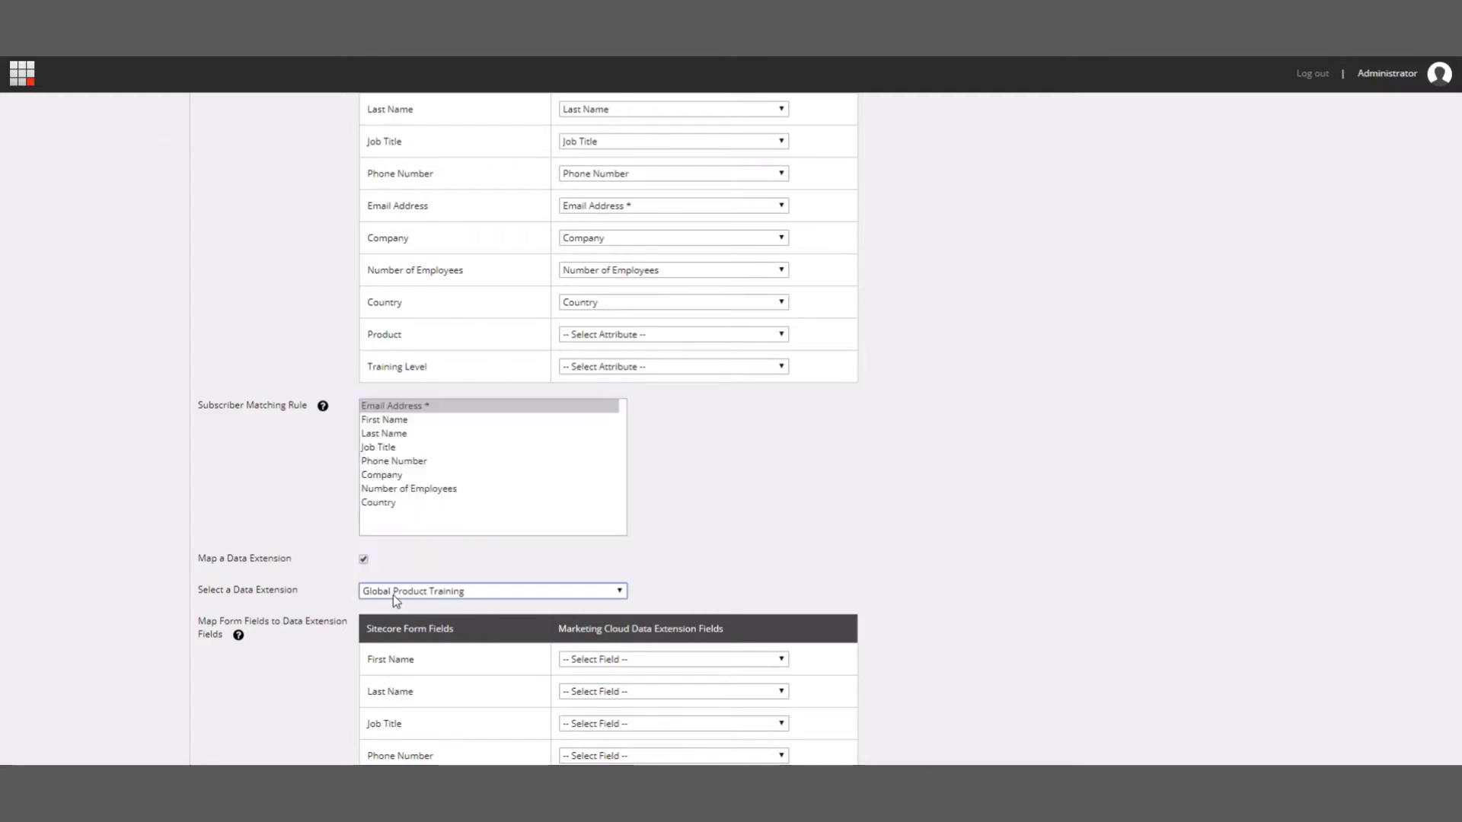
scroll(274, 603, down, 2)
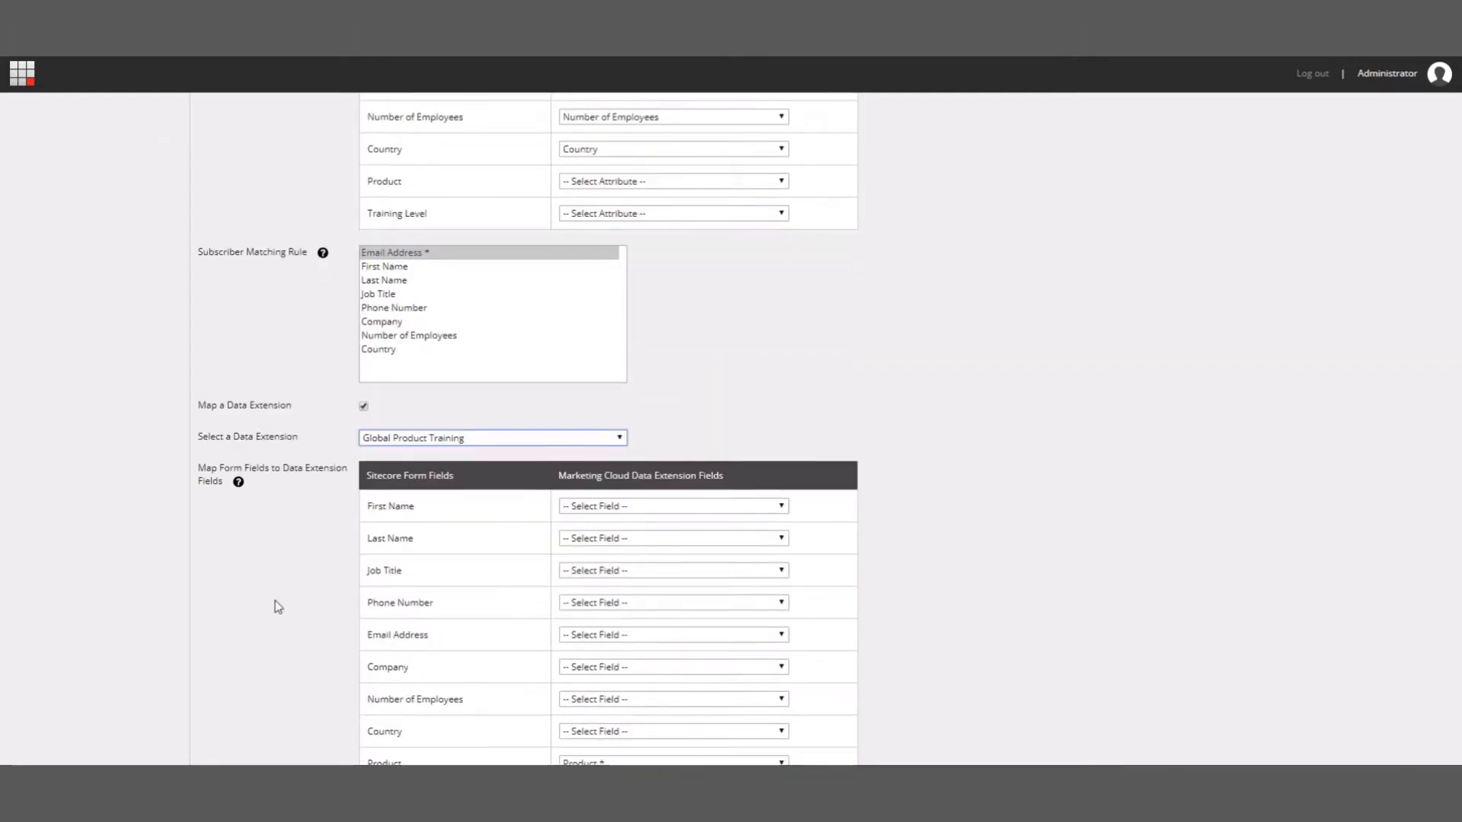
click(238, 484)
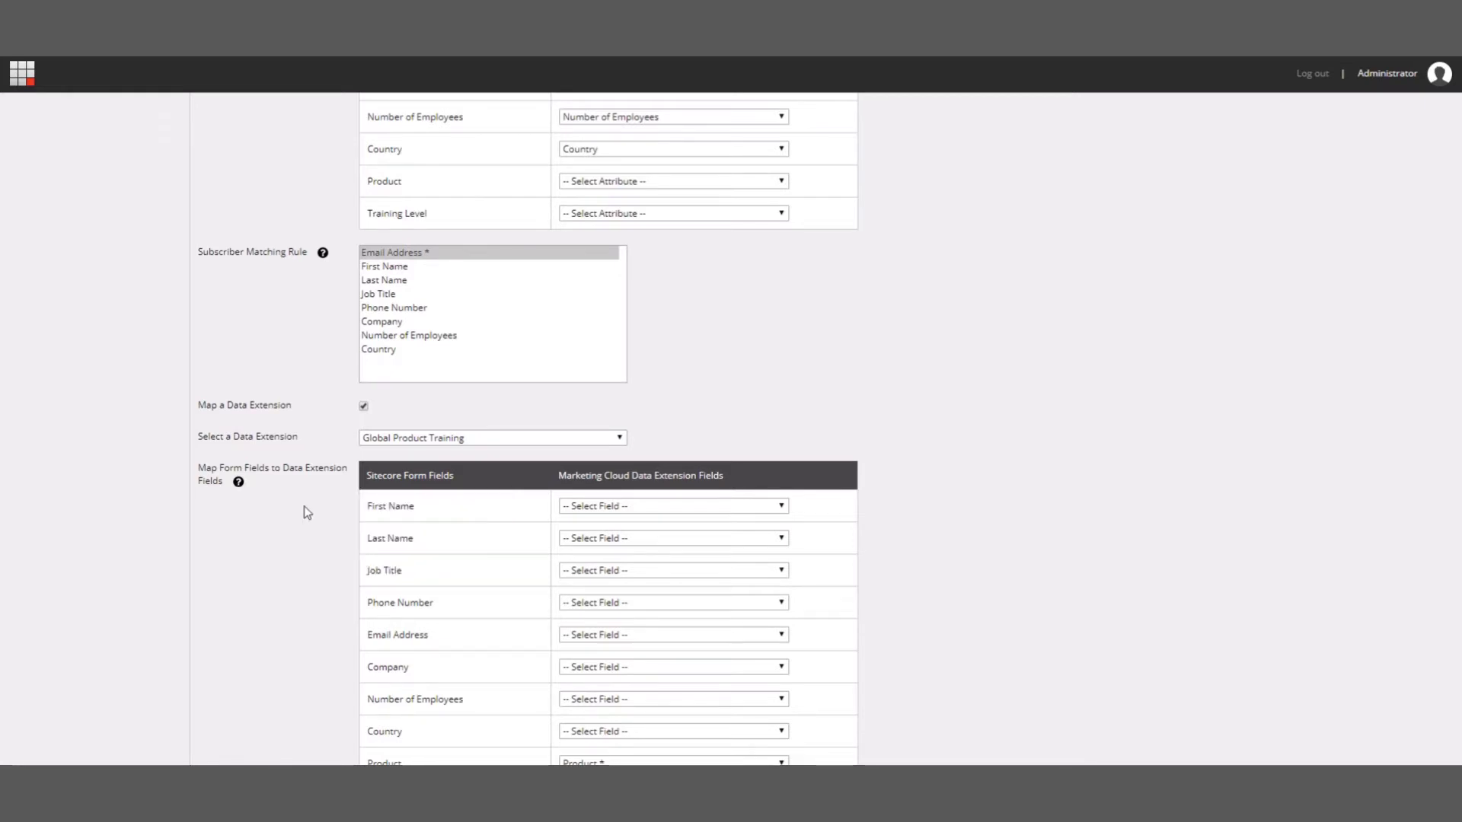
Map Product and Training Level to their matching data extension fields and save the mapping.
scroll(467, 524, down, 1)
scroll(468, 528, down, 1)
click(584, 690)
click(582, 687)
click(583, 715)
click(582, 713)
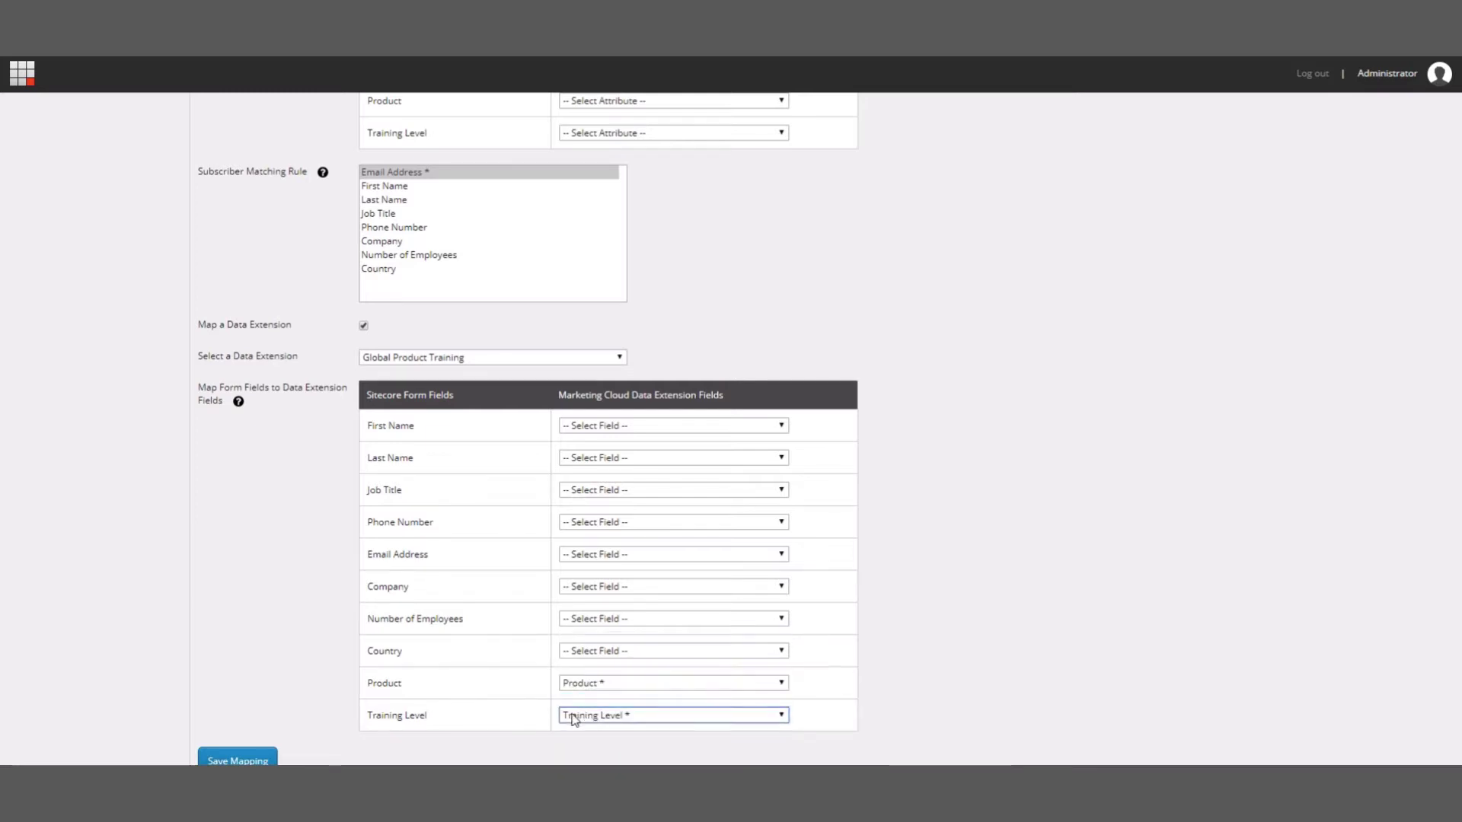
click(259, 759)
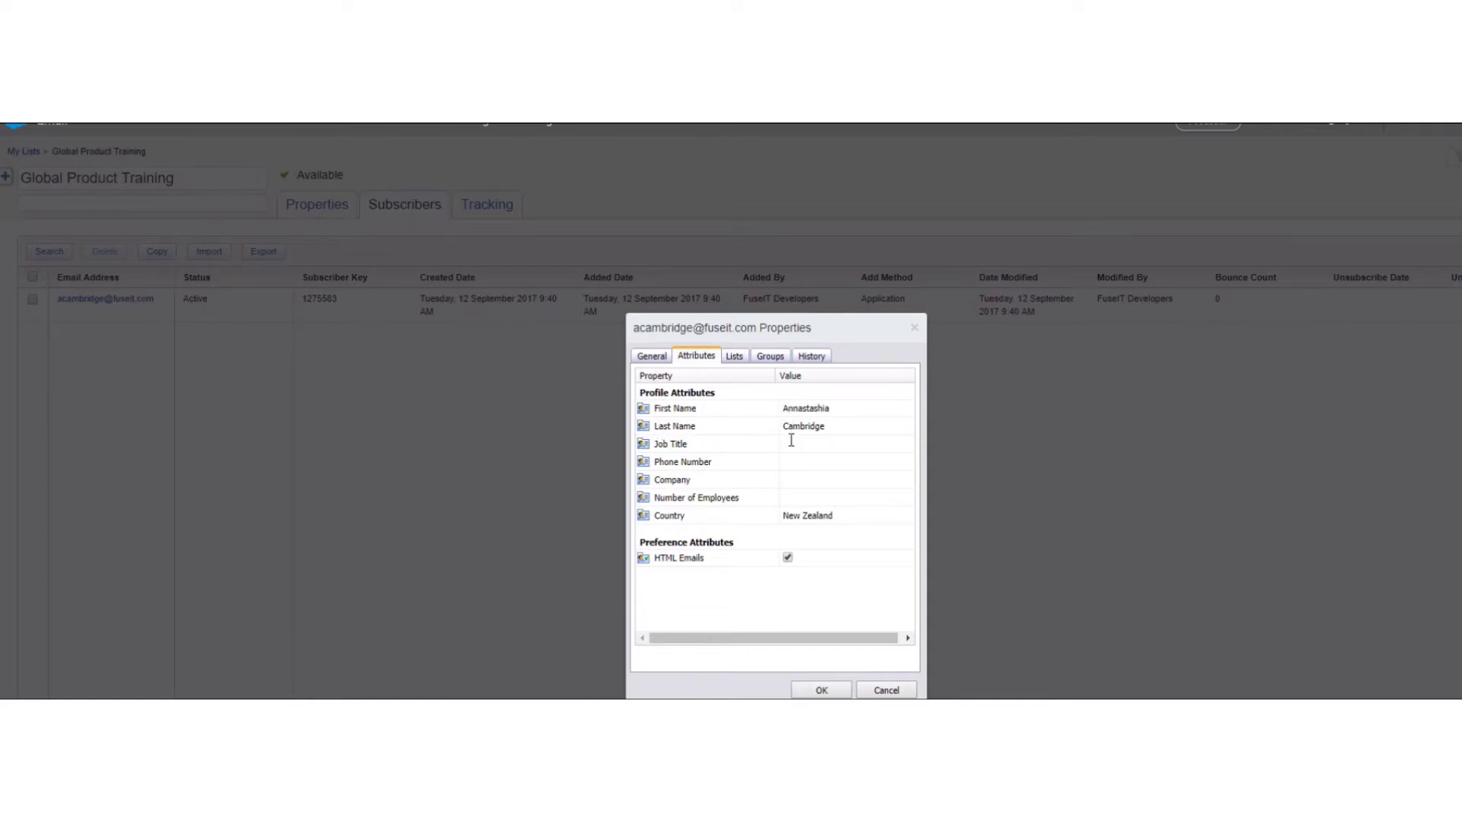
Close the existing subscriber's Properties dialog after reviewing its attributes.
click(822, 690)
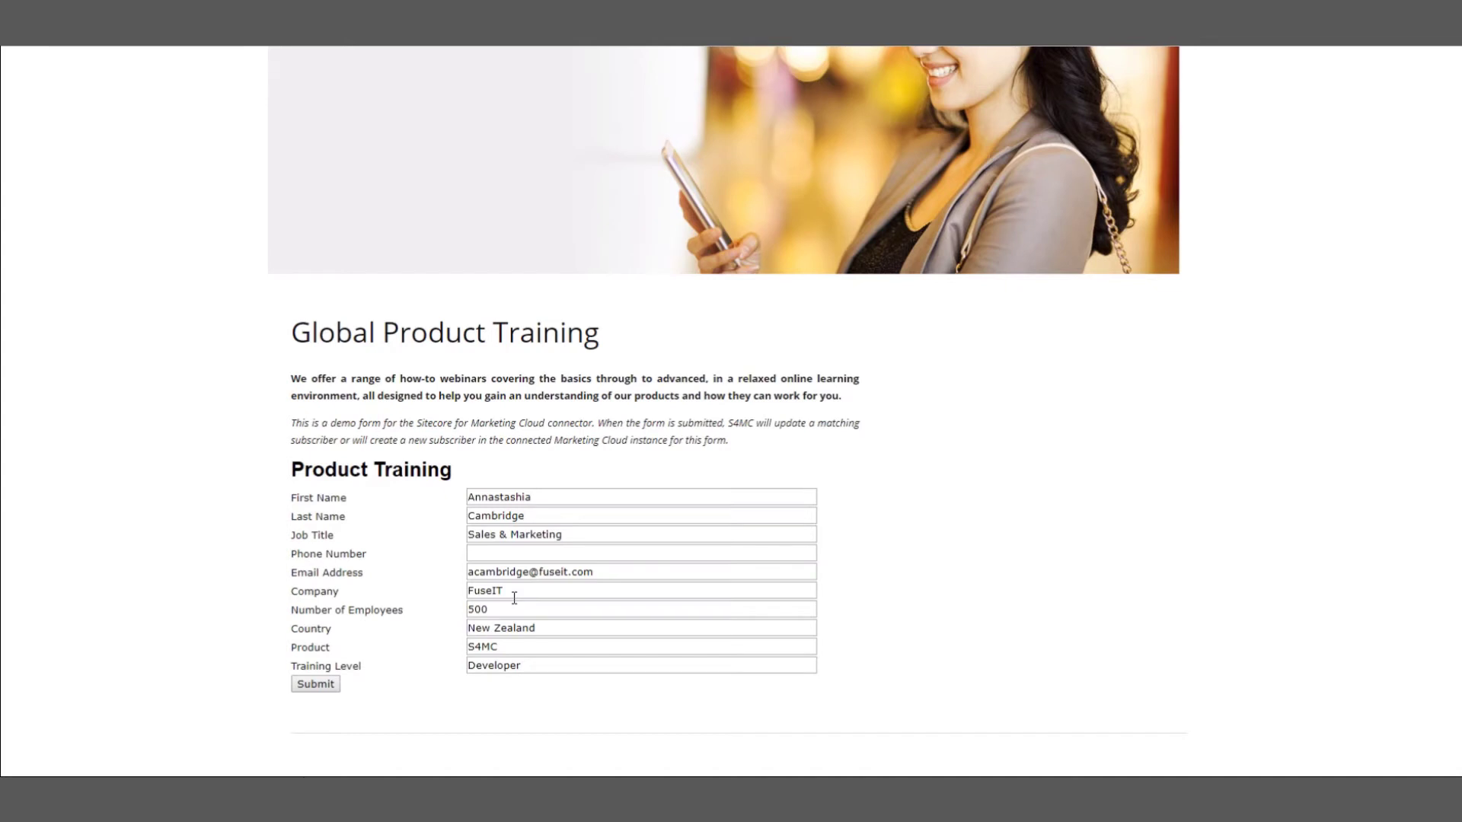
Submit the Product Training form for a new person with job title Developer and product S4MC.
click(325, 685)
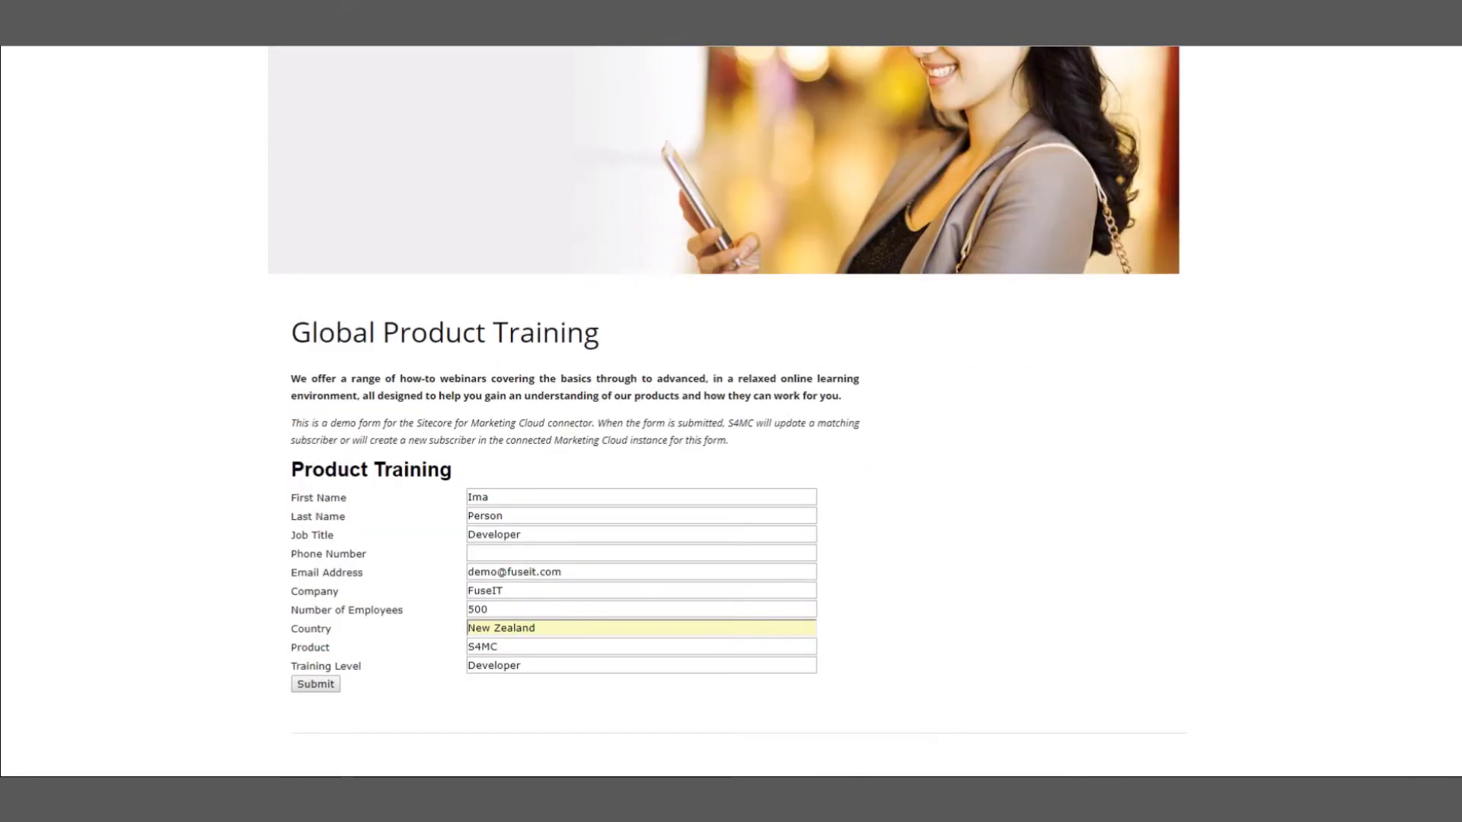
click(512, 499)
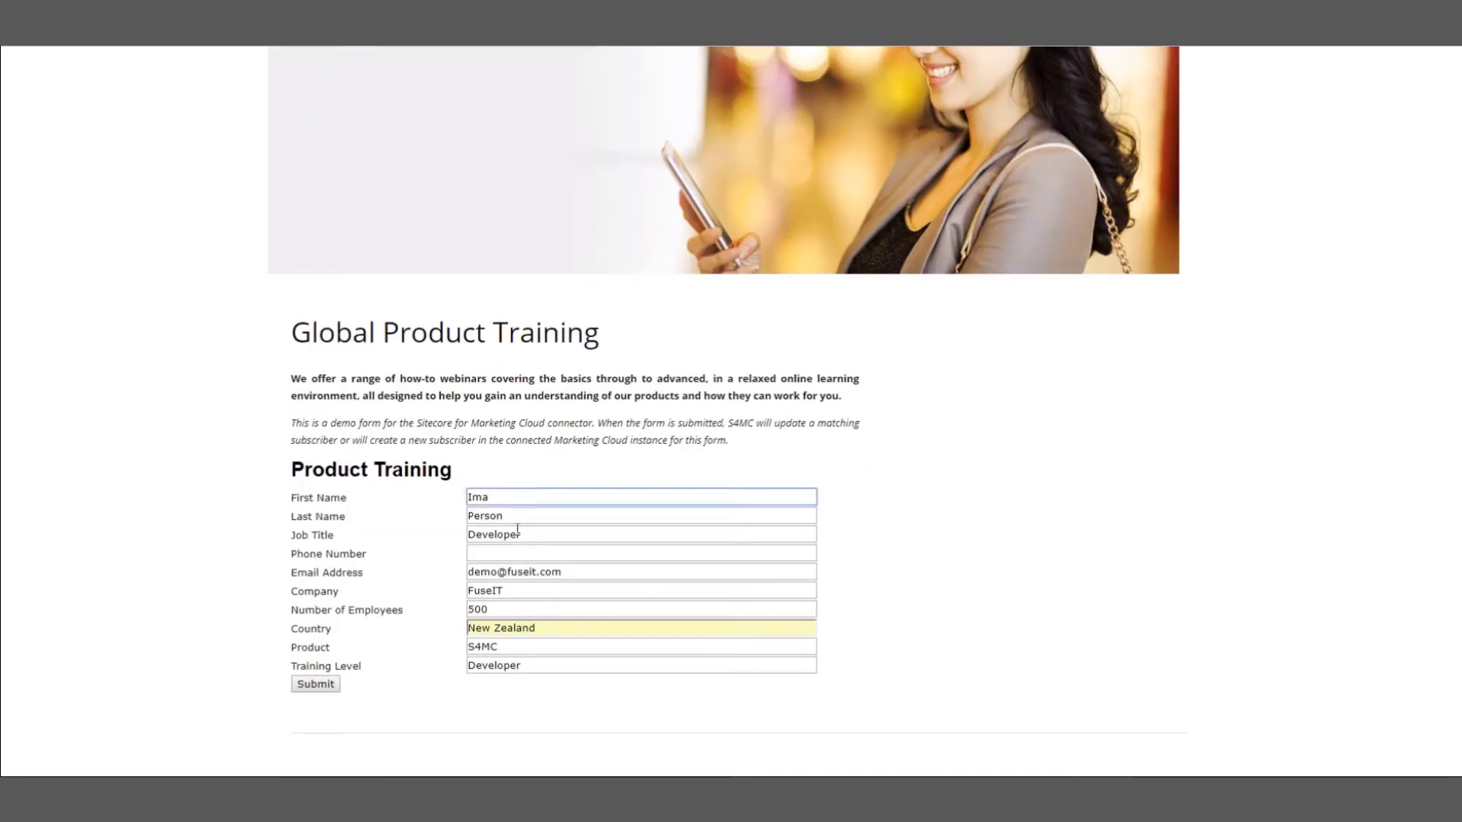
click(520, 572)
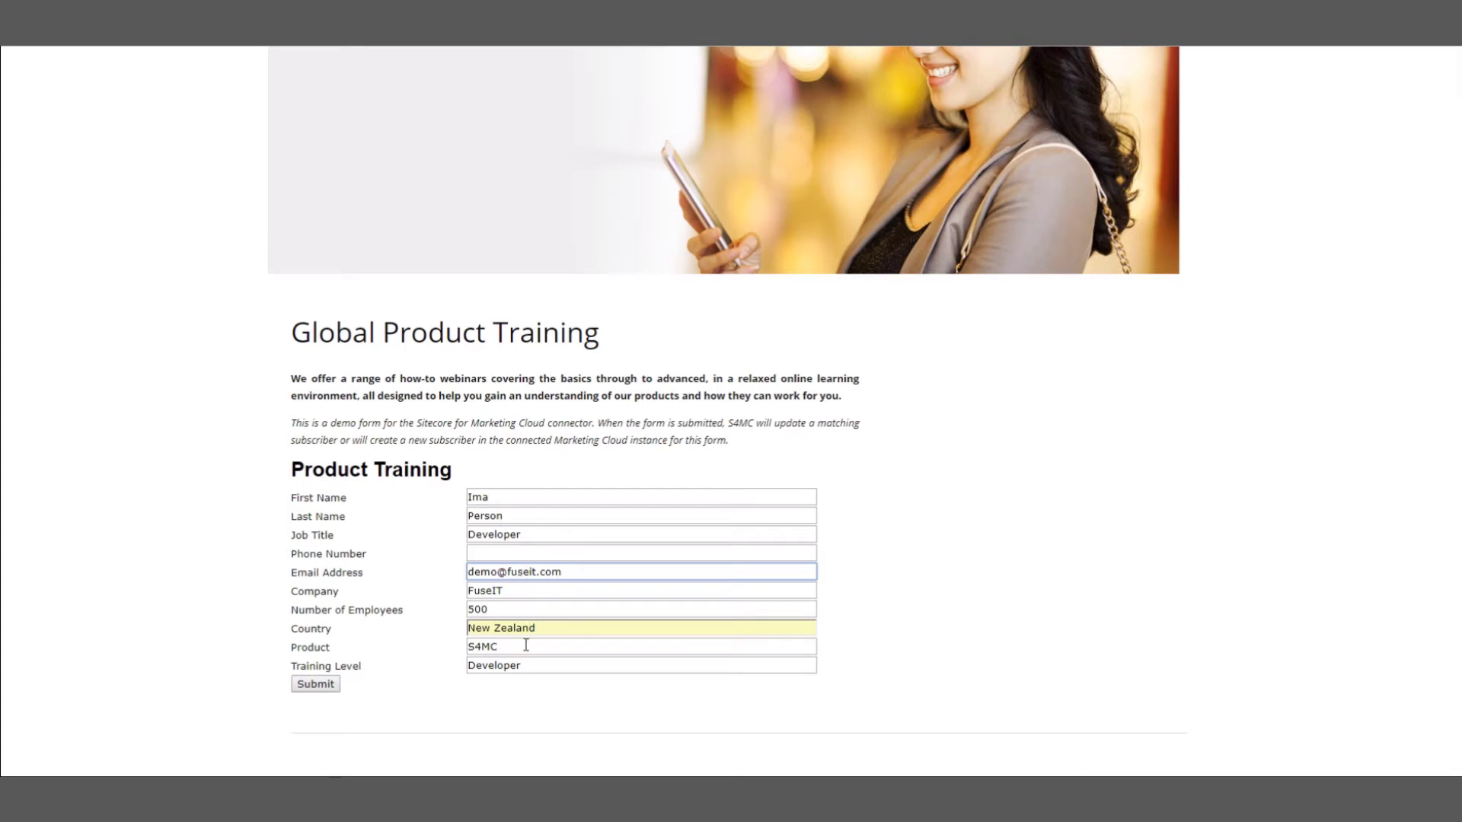
click(314, 686)
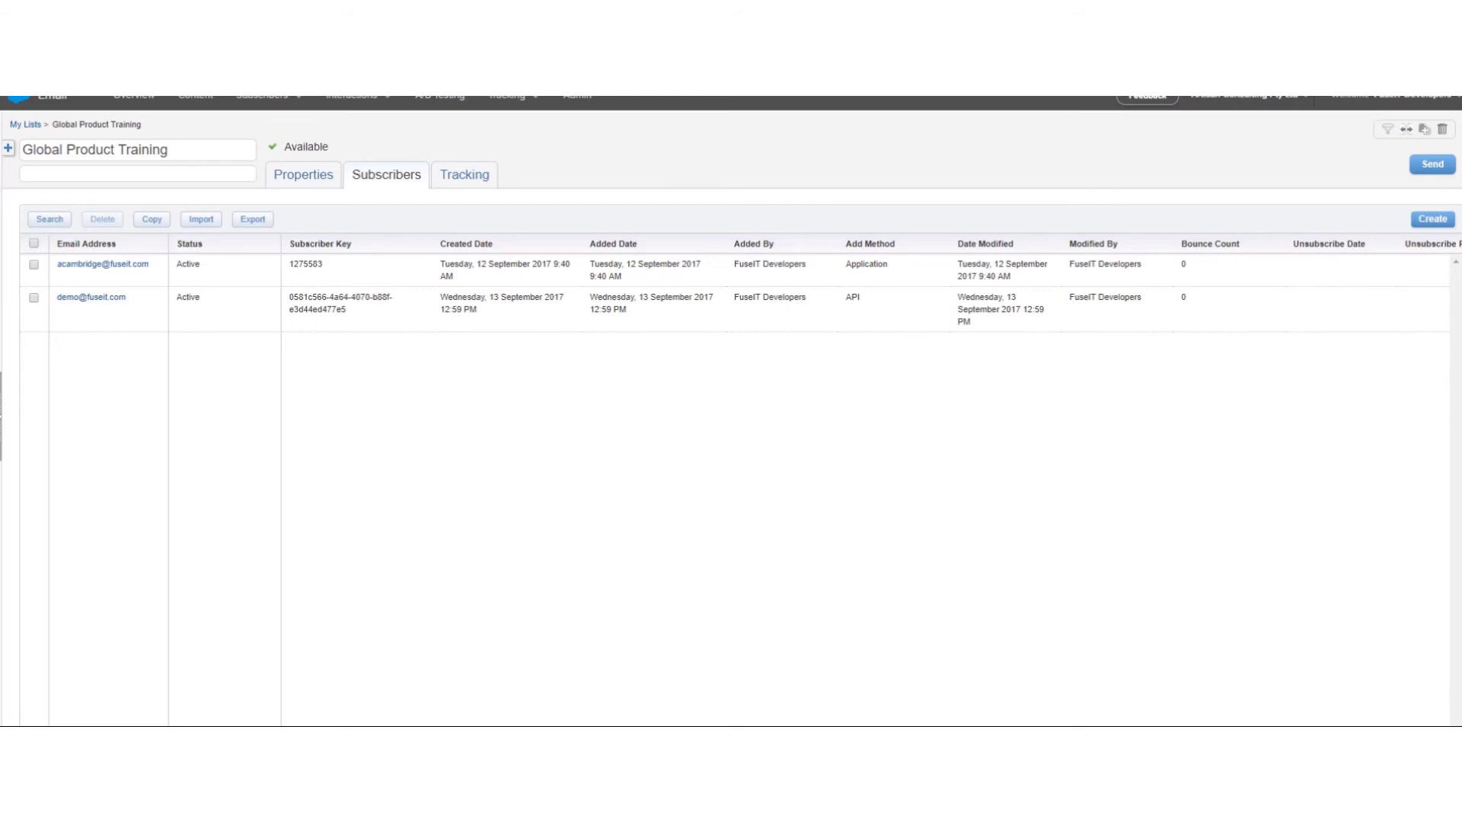
Scroll the subscriber table right to view the new subscriber's Developer, FuseIT and New Zealand attributes.
scroll(871, 290, right, 10)
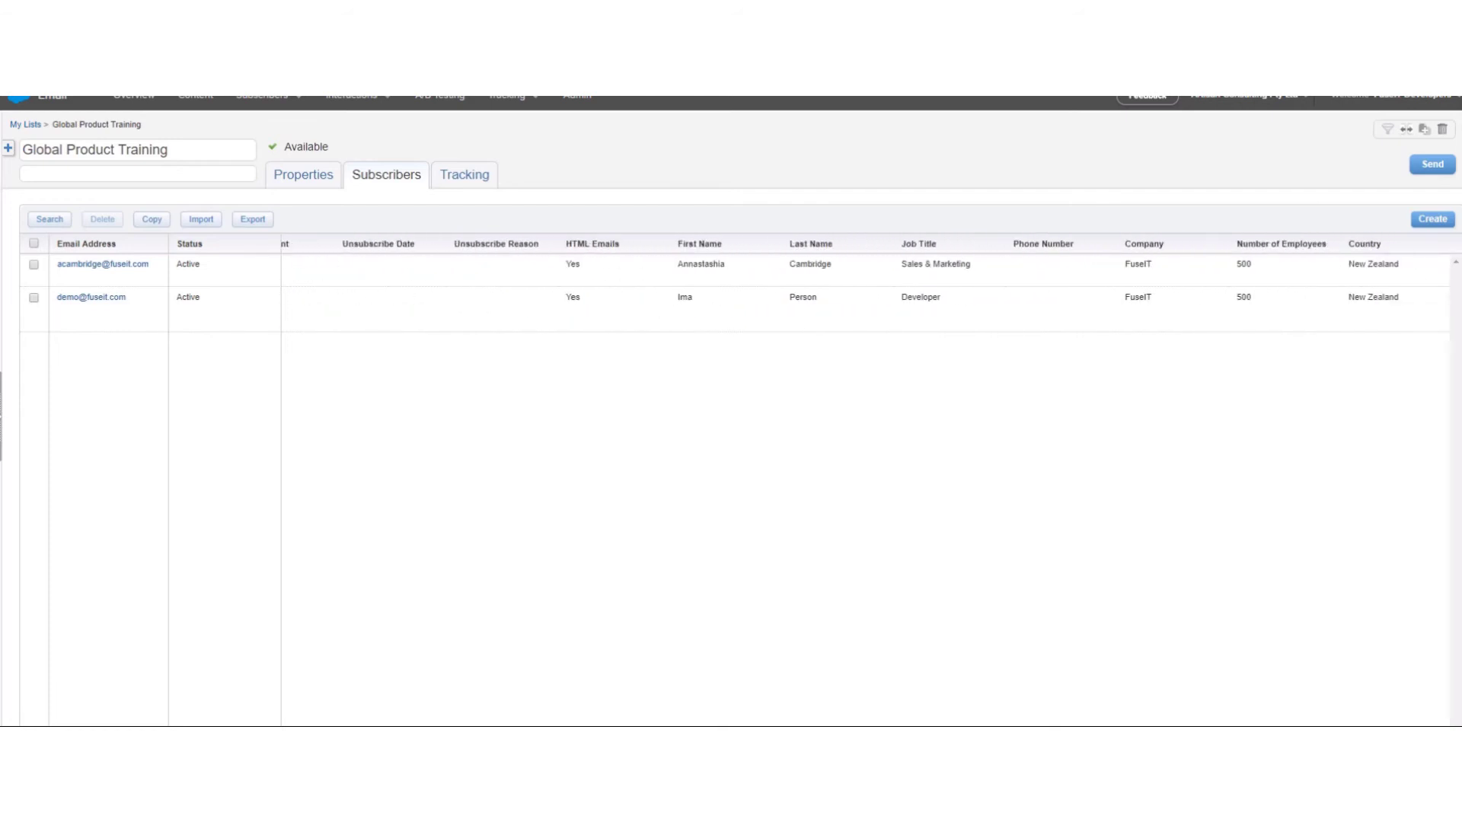